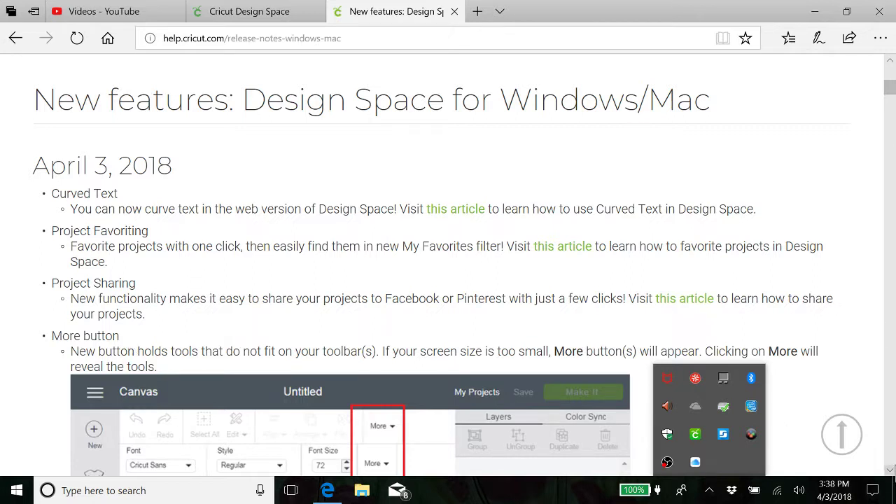
- Switch to the Cricut Design Space home page and scroll down to NEW! Cricut Community Projects
{"action": "left_click", "coordinate": [890, 469]}
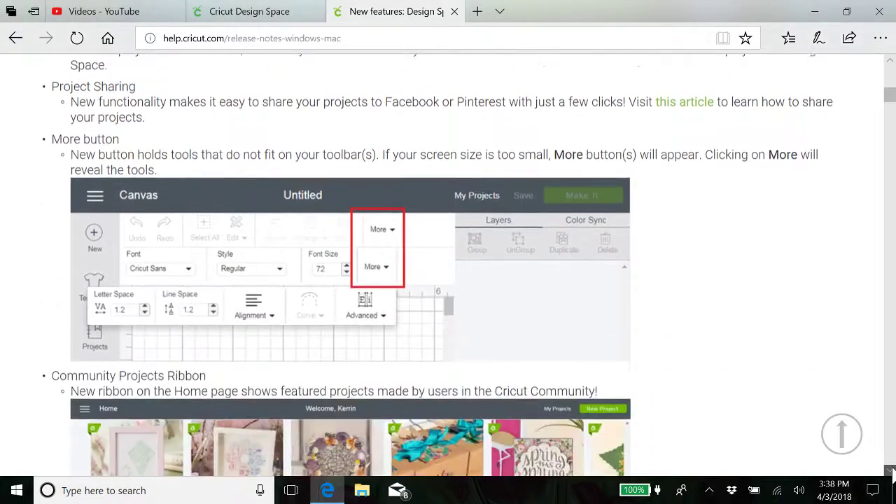
{"action": "left_click", "coordinate": [891, 469]}
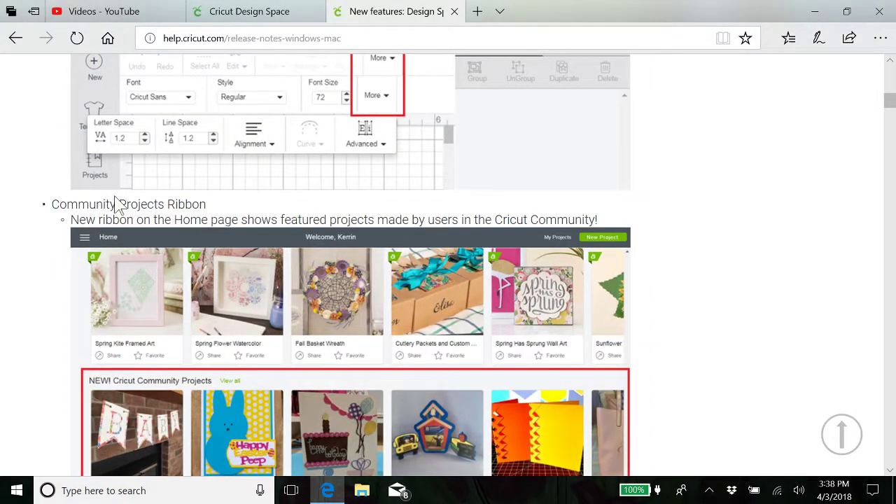
{"action": "left_click", "coordinate": [891, 469]}
{"action": "left_click", "coordinate": [891, 470]}
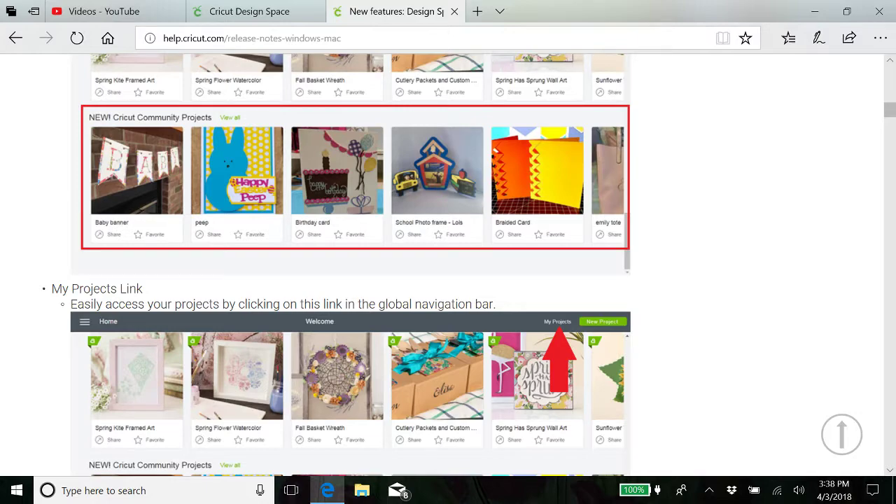
{"action": "left_click_drag", "start_coordinate": [890, 112], "coordinate": [891, 64]}
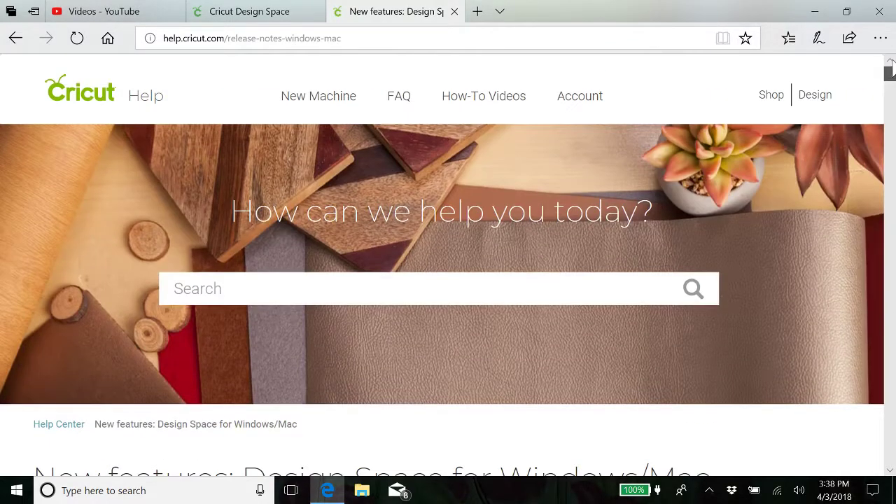
{"action": "left_click", "coordinate": [267, 20]}
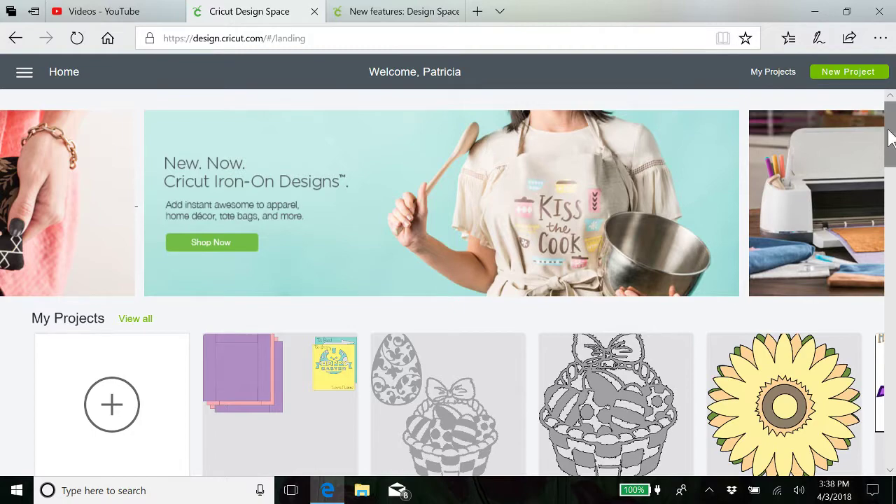
{"action": "left_click_drag", "start_coordinate": [890, 136], "coordinate": [891, 448]}
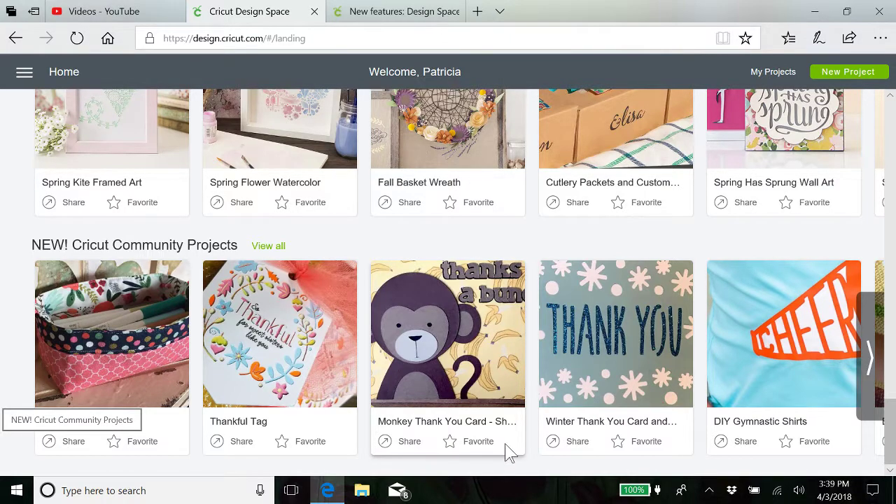
- Advance the Community Projects carousel four times to show Mongram Tea Towel through Paper Flowers
{"action": "left_click", "coordinate": [871, 357]}
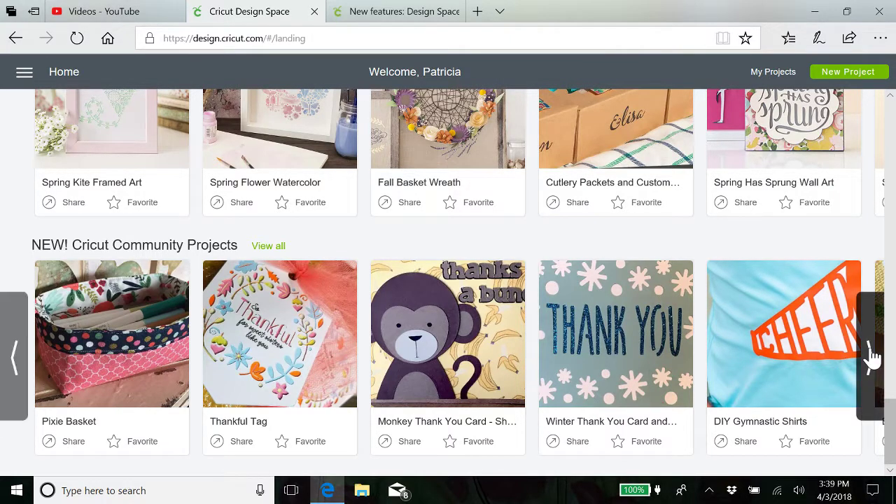
{"action": "left_click", "coordinate": [871, 357]}
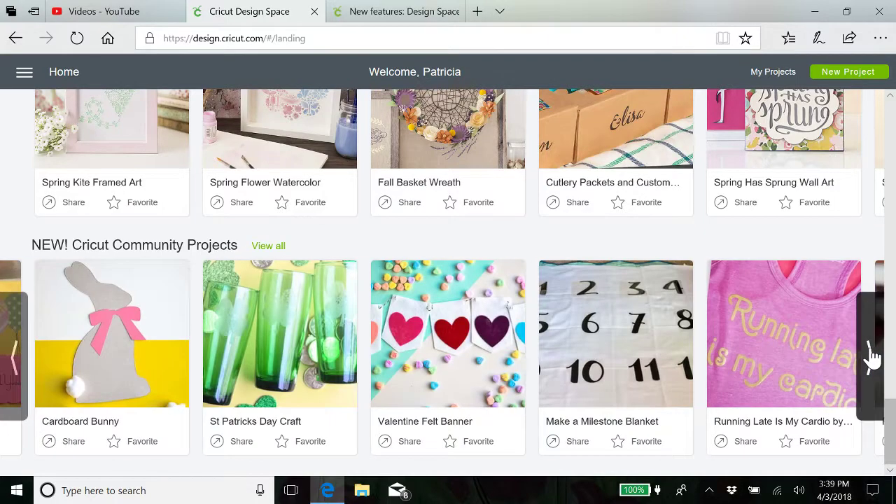
{"action": "left_click", "coordinate": [871, 357]}
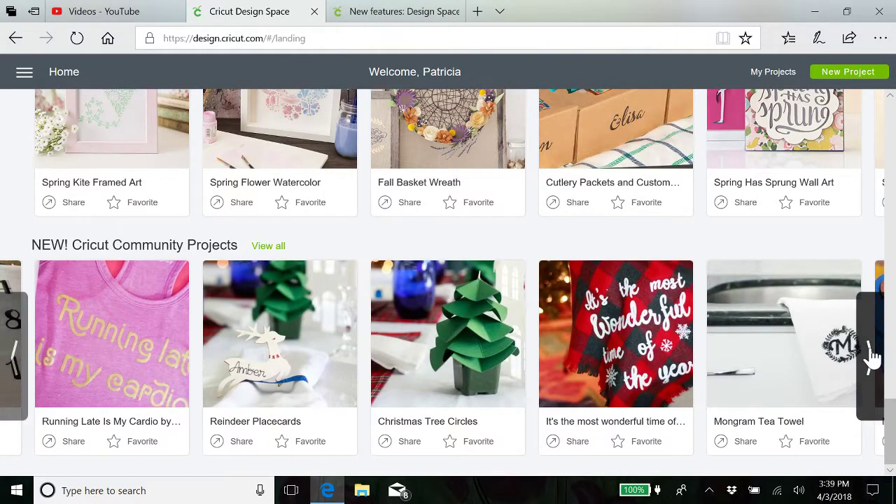
{"action": "left_click", "coordinate": [871, 357]}
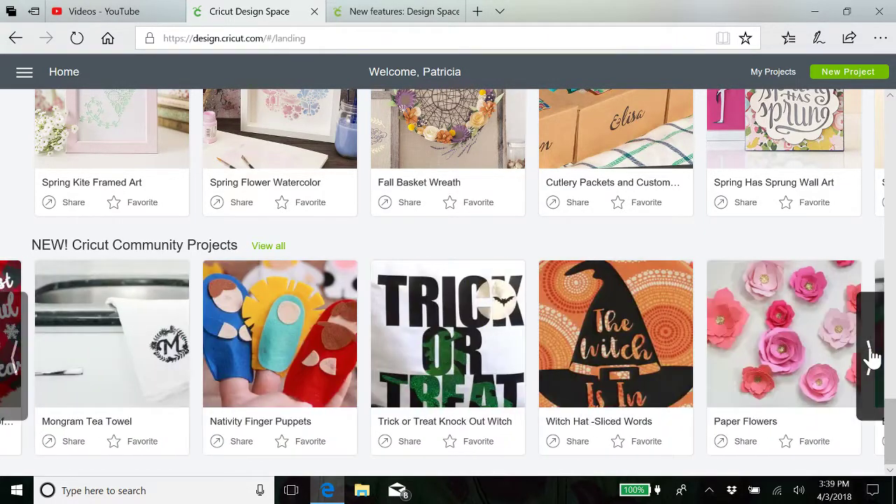
- Favorite Witch Hat -Sliced Words and Paper Flowers, then view and close Pizza Valentines' sharing options
{"action": "left_click", "coordinate": [619, 442]}
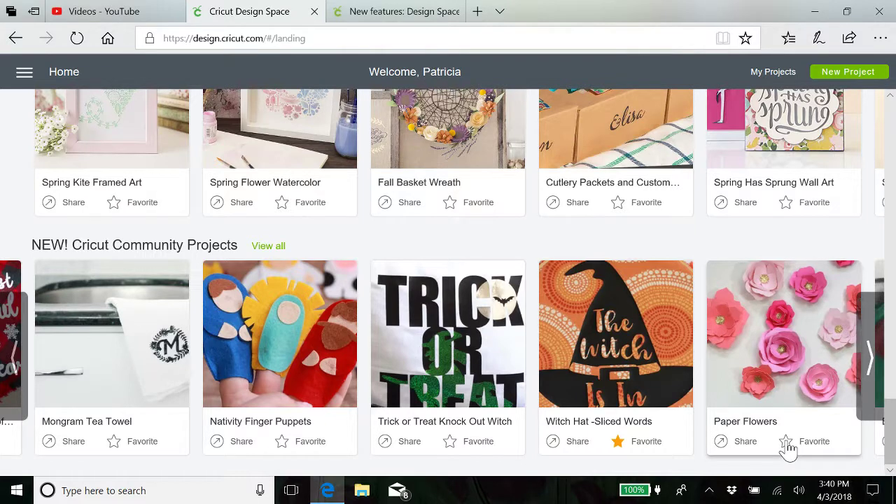
{"action": "left_click", "coordinate": [786, 442]}
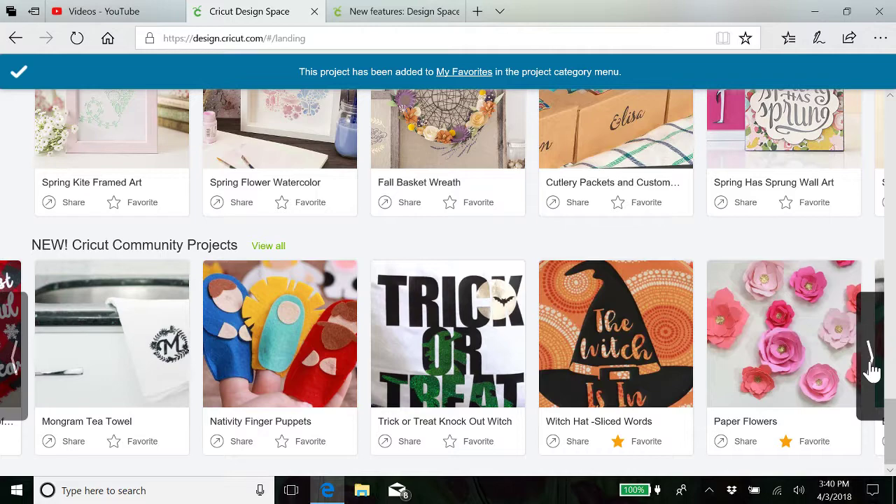
{"action": "left_click", "coordinate": [873, 367]}
{"action": "left_click", "coordinate": [872, 367]}
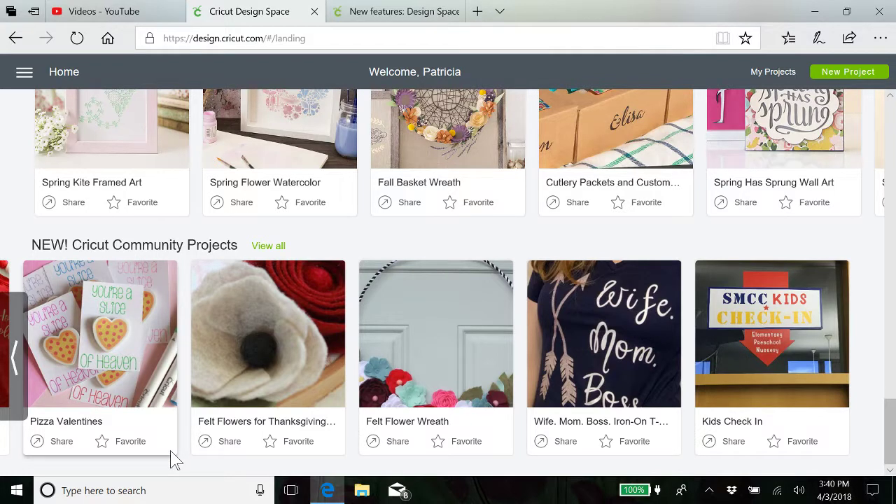
{"action": "left_click", "coordinate": [58, 443]}
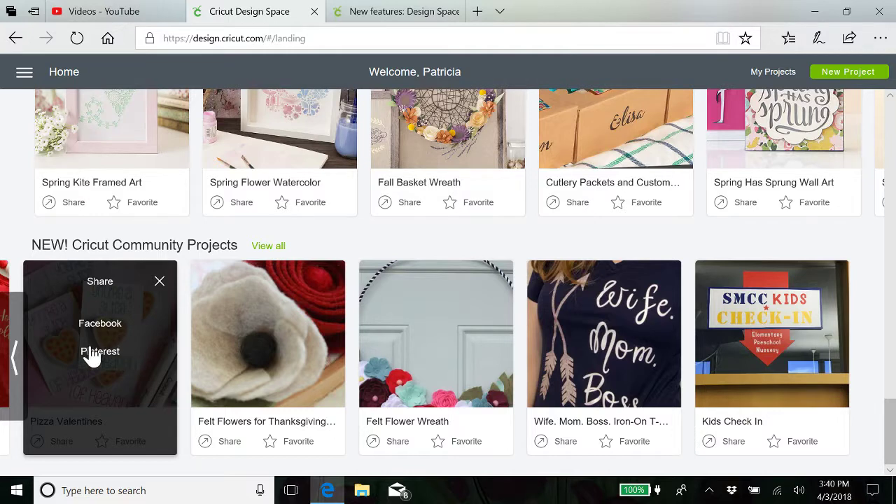
{"action": "left_click", "coordinate": [163, 286]}
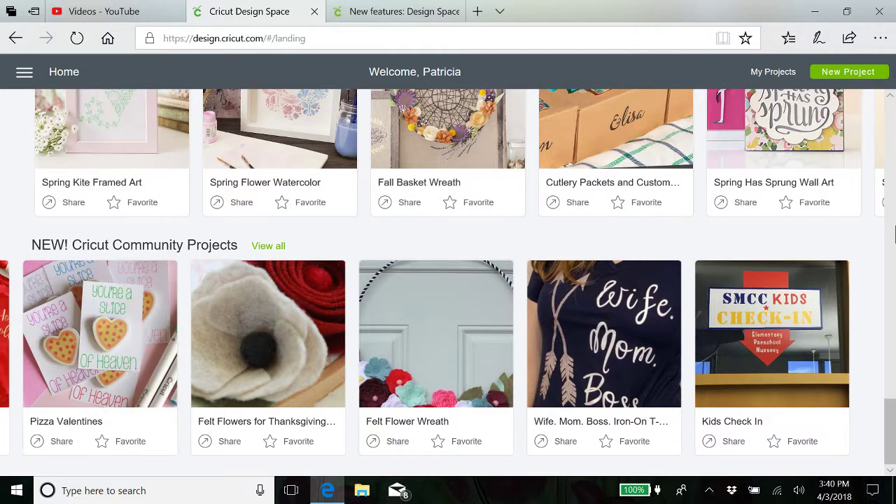
- Scroll back to the top of Home and start a New Project on a blank canvas
{"action": "scroll", "coordinate": [890, 406], "scroll_direction": "up", "scroll_amount": 3}
{"action": "left_click_drag", "start_coordinate": [892, 396], "coordinate": [893, 137]}
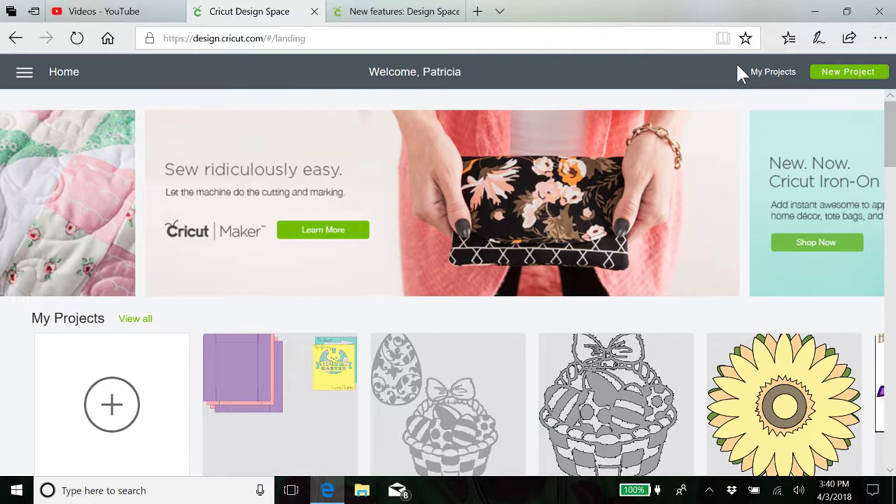
{"action": "left_click", "coordinate": [850, 73]}
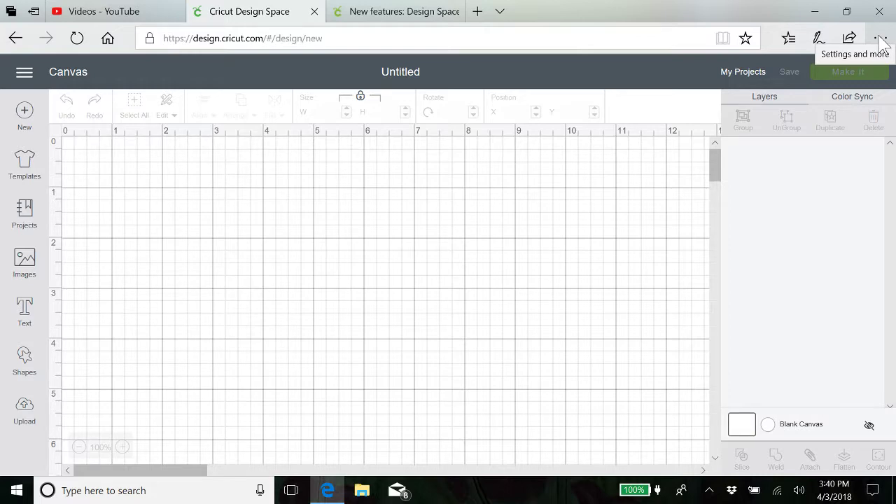
- Raise Edge's page zoom to 250% using the Settings and more menu
{"action": "left_click", "coordinate": [880, 40]}
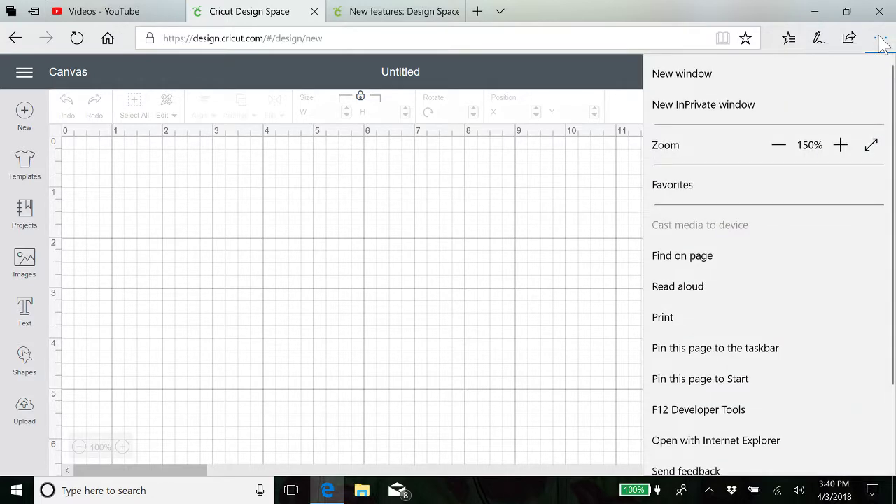
{"action": "left_click", "coordinate": [843, 149]}
{"action": "left_click", "coordinate": [842, 149]}
{"action": "left_click", "coordinate": [843, 149]}
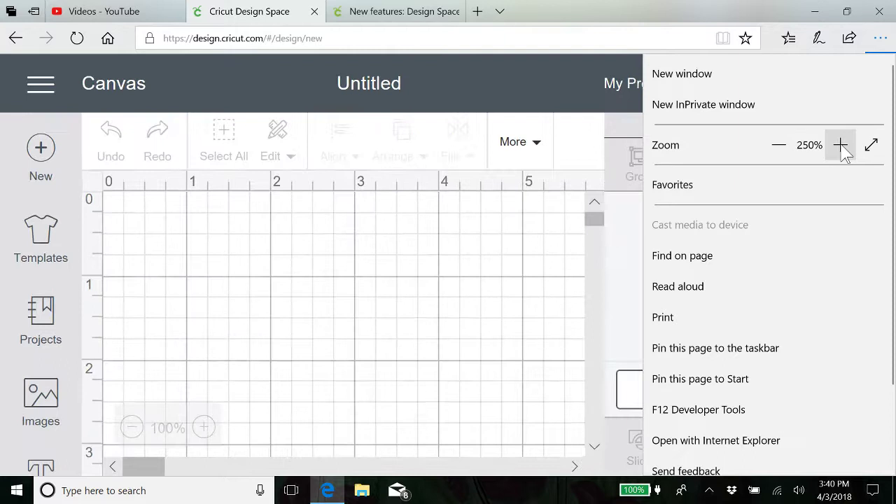
{"action": "left_click", "coordinate": [386, 273]}
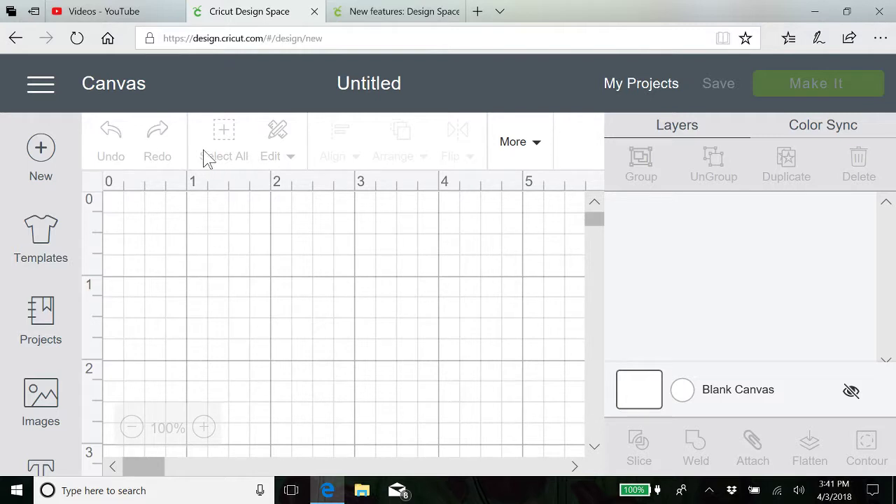
- Peek at the overflowing Size/Rotate/Position tools, then insert the Spring Showers image from Images
{"action": "left_click", "coordinate": [536, 144]}
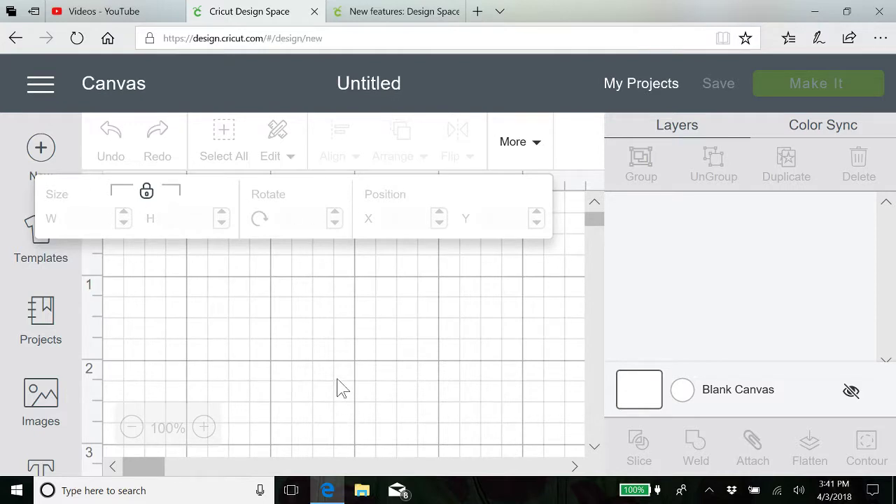
{"action": "left_click", "coordinate": [326, 352]}
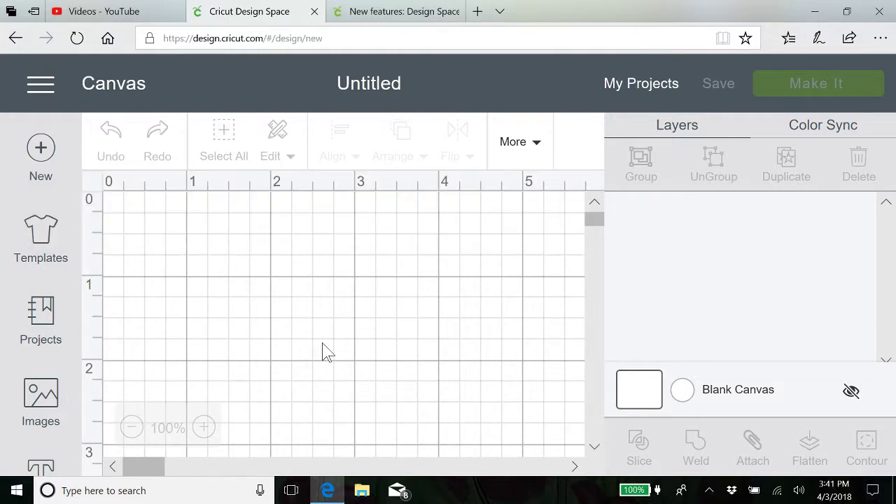
{"action": "left_click", "coordinate": [55, 400]}
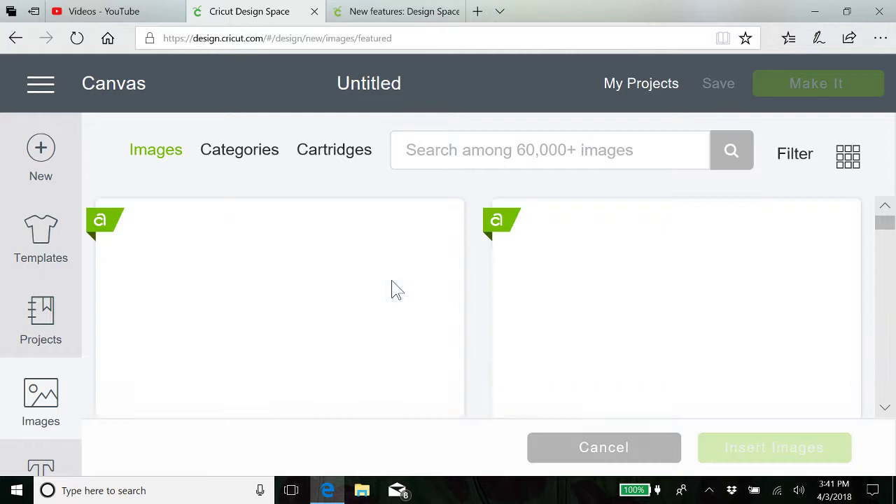
{"action": "left_click", "coordinate": [339, 329]}
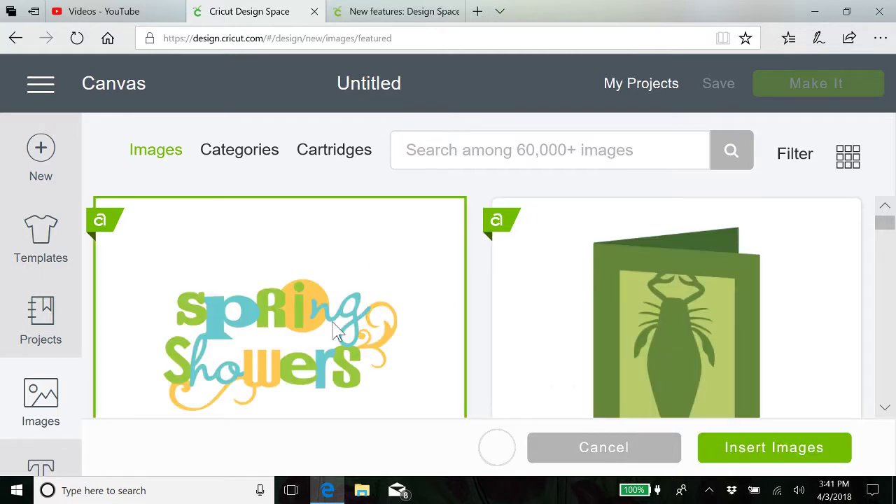
{"action": "left_click", "coordinate": [765, 458]}
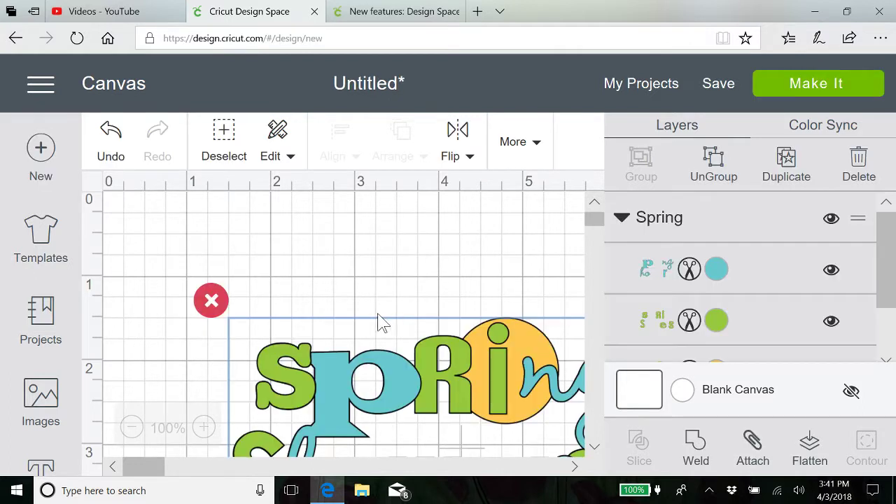
- Show and hide the More tools, then drag the Spring Showers design up and left
{"action": "left_click", "coordinate": [534, 142]}
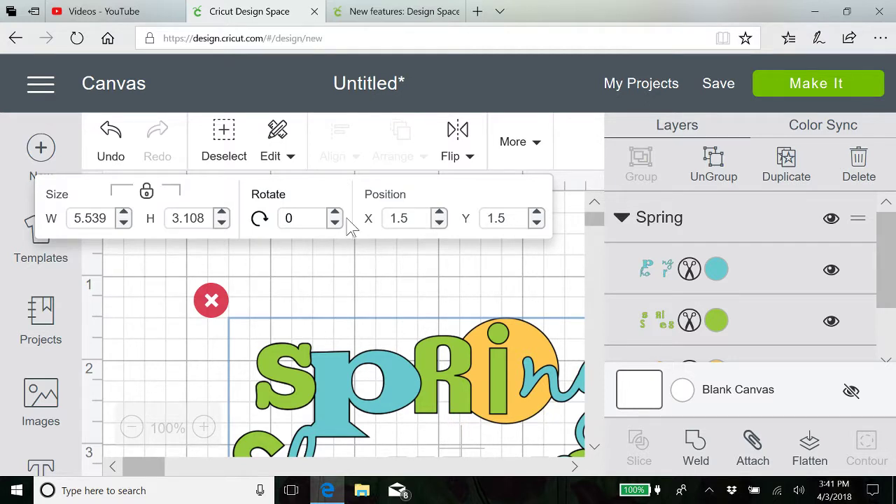
{"action": "left_click", "coordinate": [442, 287]}
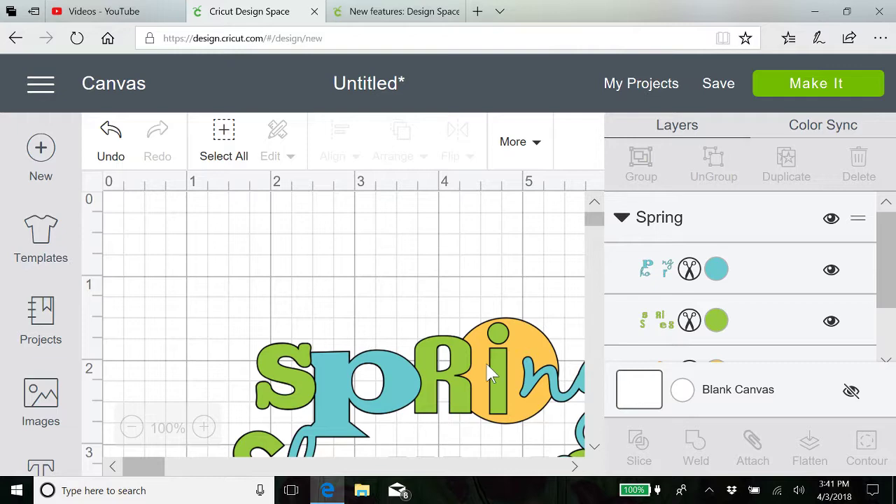
{"action": "left_click_drag", "start_coordinate": [488, 371], "coordinate": [413, 320]}
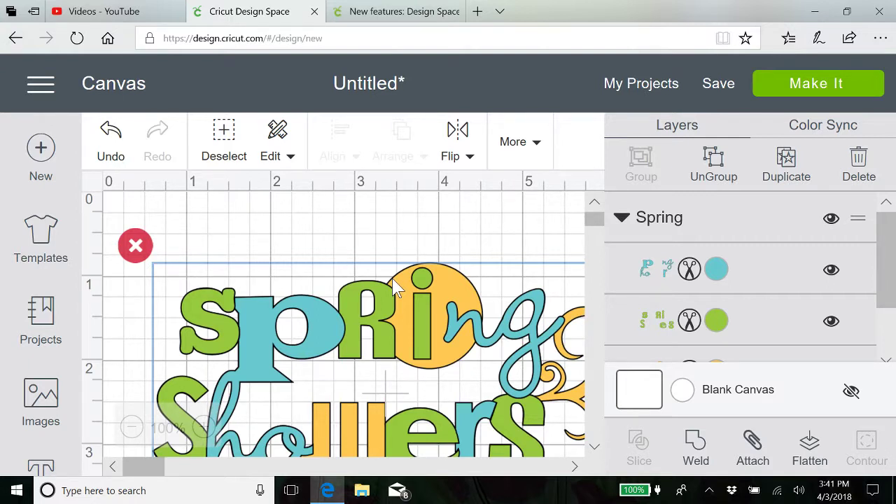
- Adjust page zoom to end one step larger, then show and hide Position X/Y under More
{"action": "key", "text": "ctrl+minus"}
{"action": "key", "text": "ctrl+minus"}
{"action": "key", "text": "ctrl+minus"}
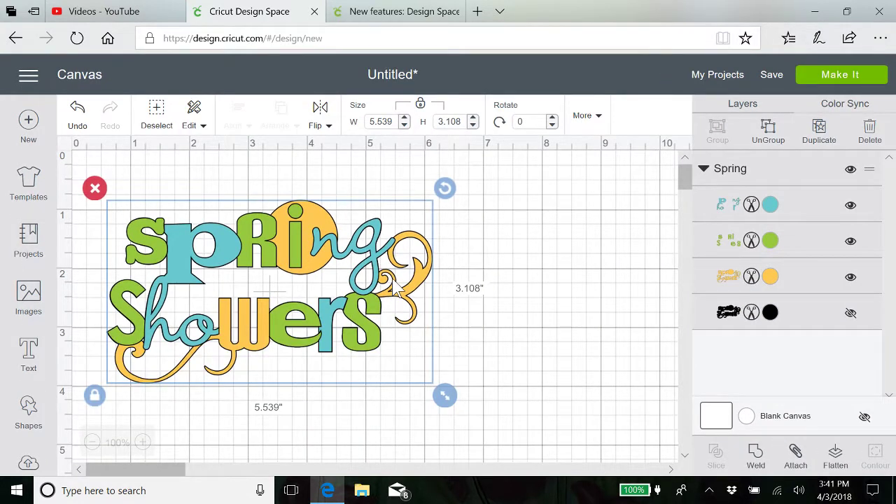
{"action": "key", "text": "ctrl+minus"}
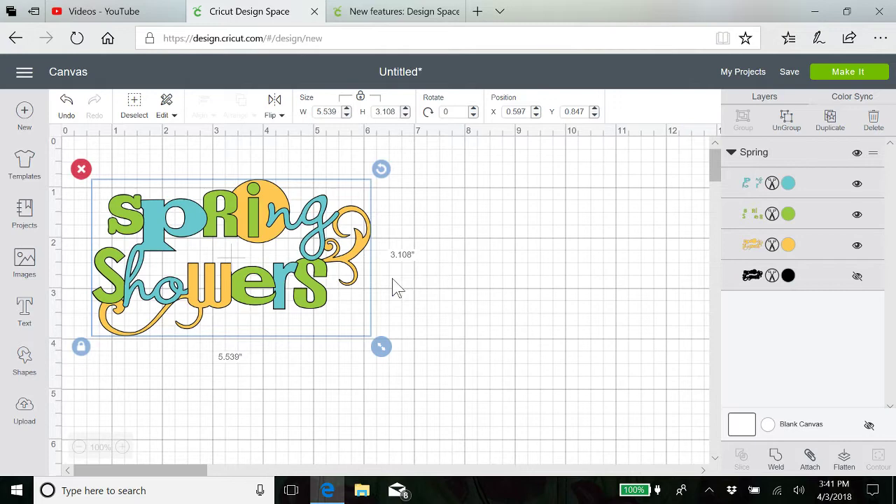
{"action": "key", "text": "ctrl+plus"}
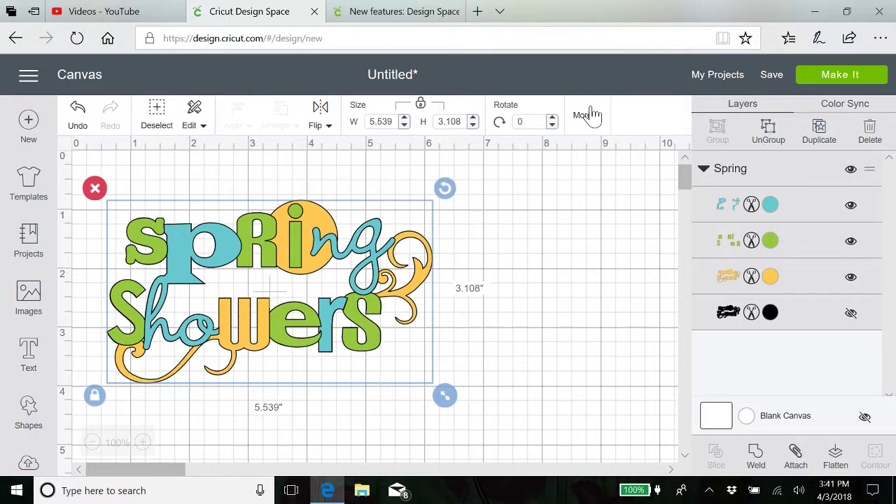
{"action": "key", "text": "ctrl+minus"}
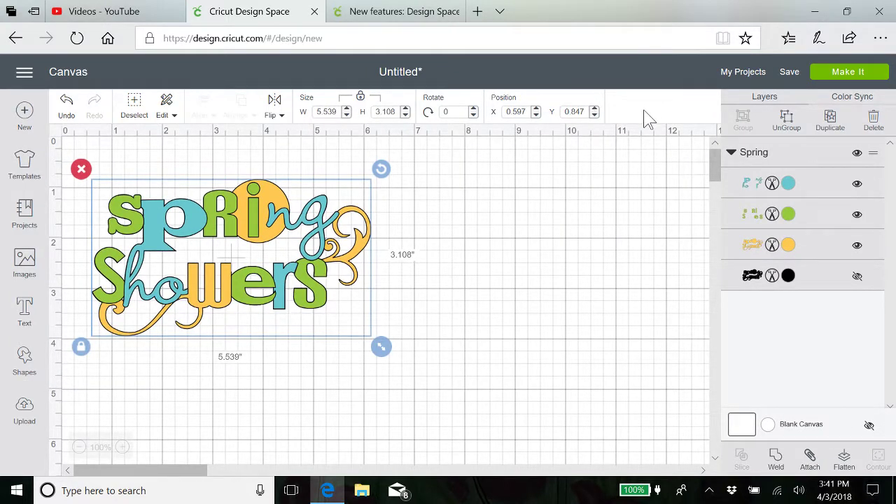
{"action": "key", "text": "ctrl+plus"}
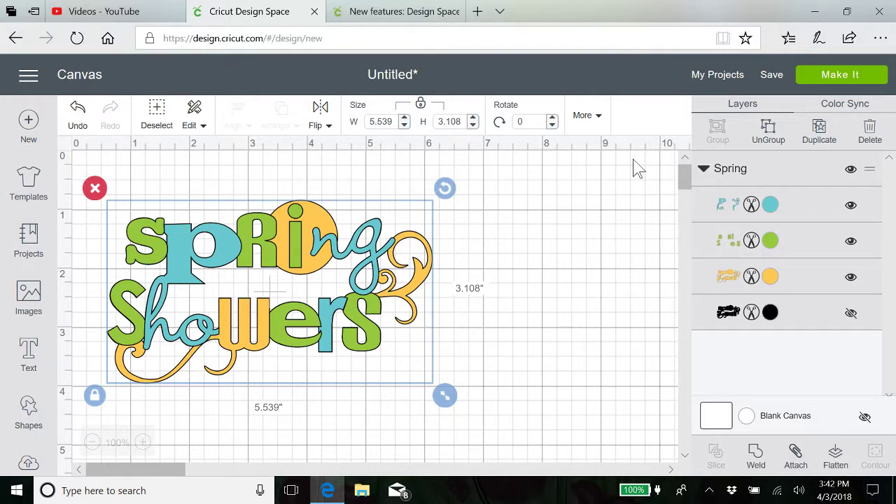
{"action": "left_click", "coordinate": [594, 123]}
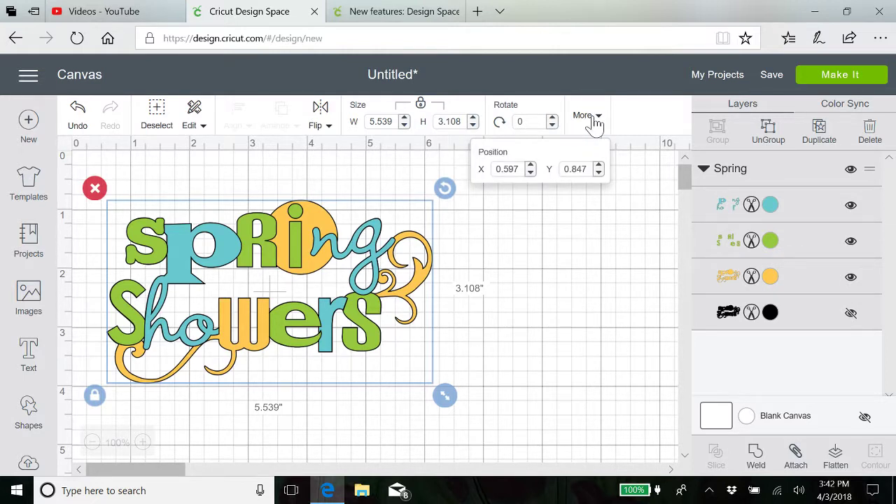
{"action": "left_click", "coordinate": [594, 124]}
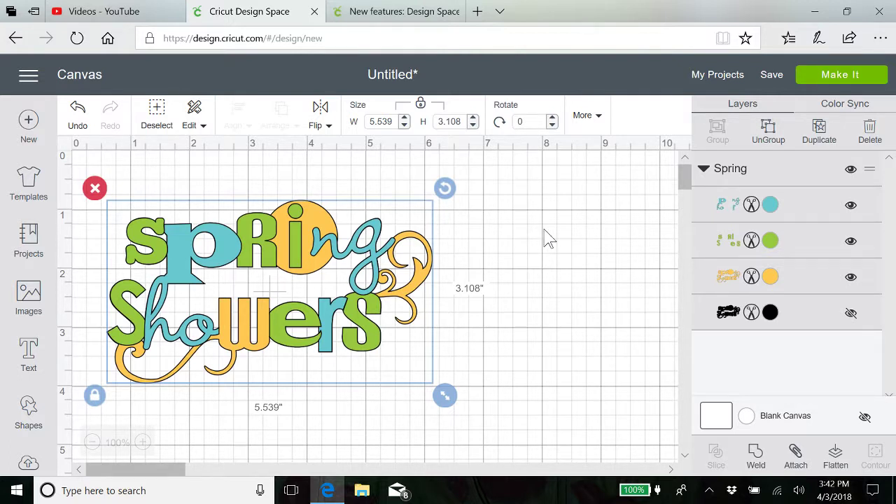
- Open the flower project from My Projects and cancel the prompt to save the current design
{"action": "left_click", "coordinate": [723, 84]}
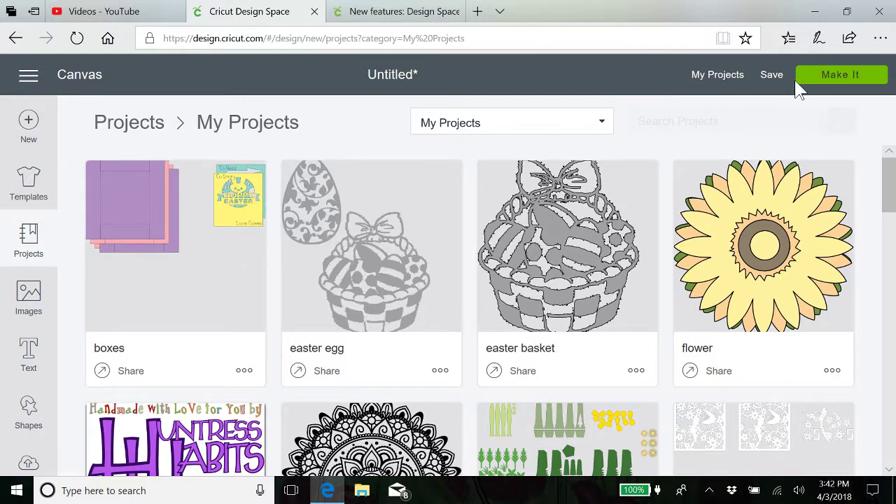
{"action": "left_click", "coordinate": [744, 268]}
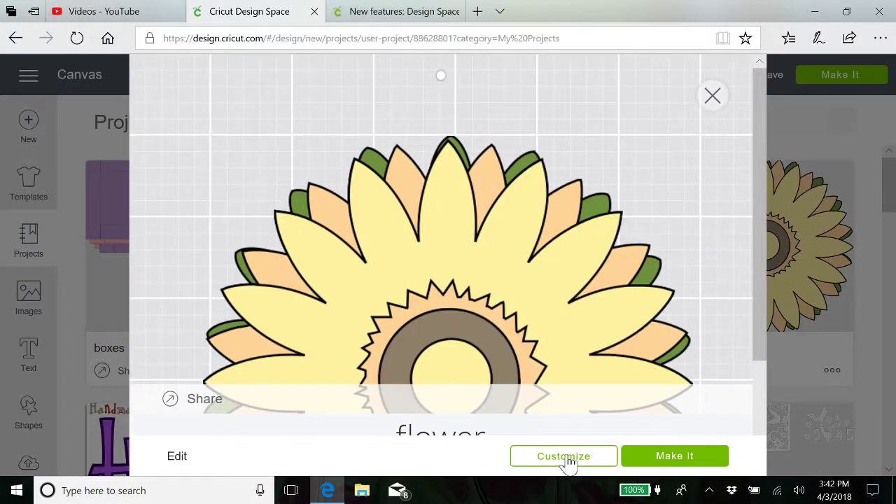
{"action": "left_click", "coordinate": [565, 457]}
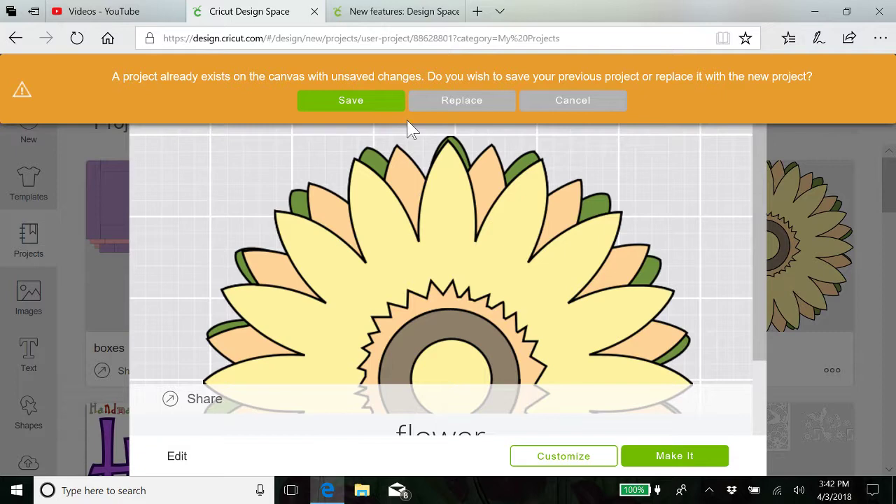
{"action": "left_click", "coordinate": [375, 107]}
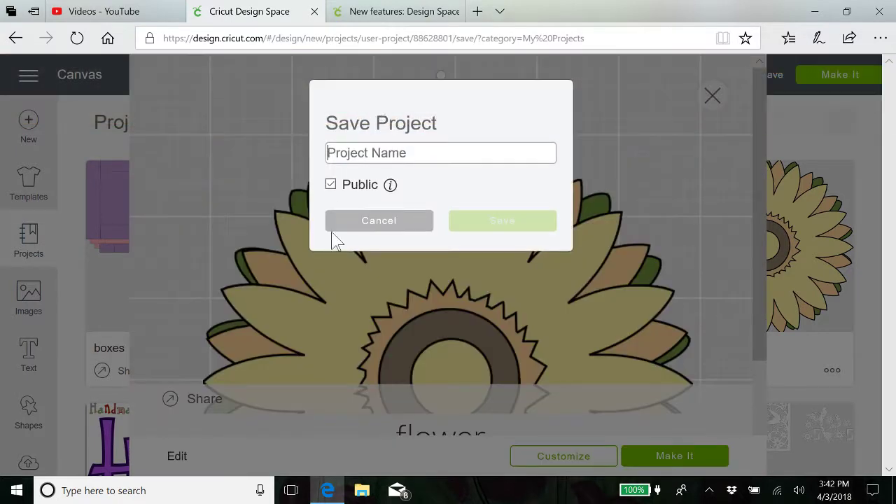
{"action": "left_click", "coordinate": [387, 221]}
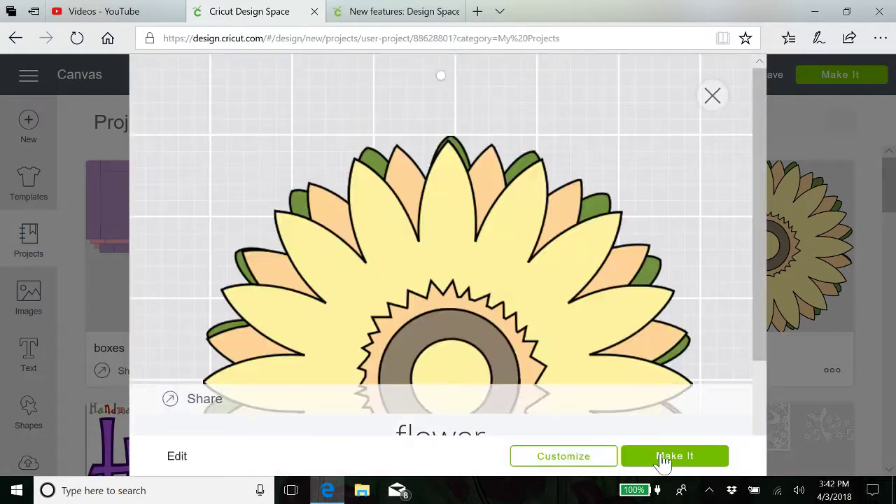
- Customize the flower project again and choose Replace to swap it onto the canvas
{"action": "left_click", "coordinate": [680, 464]}
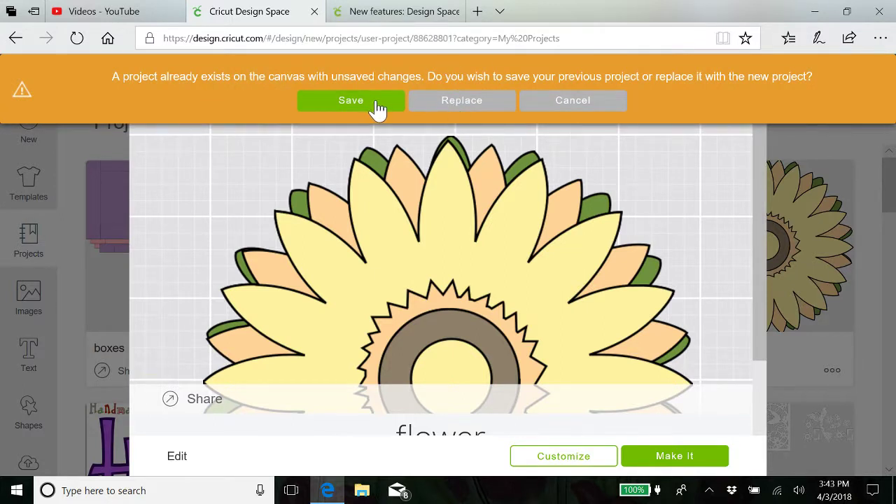
{"action": "left_click", "coordinate": [546, 98]}
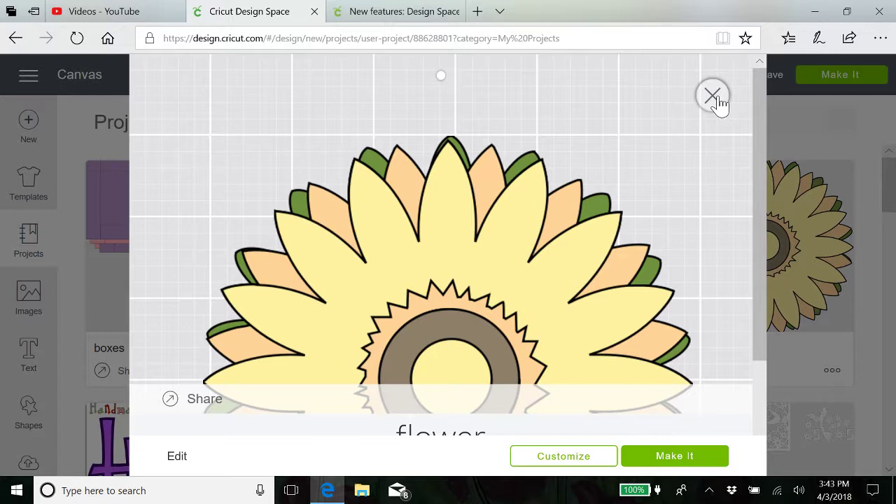
{"action": "left_click", "coordinate": [543, 459]}
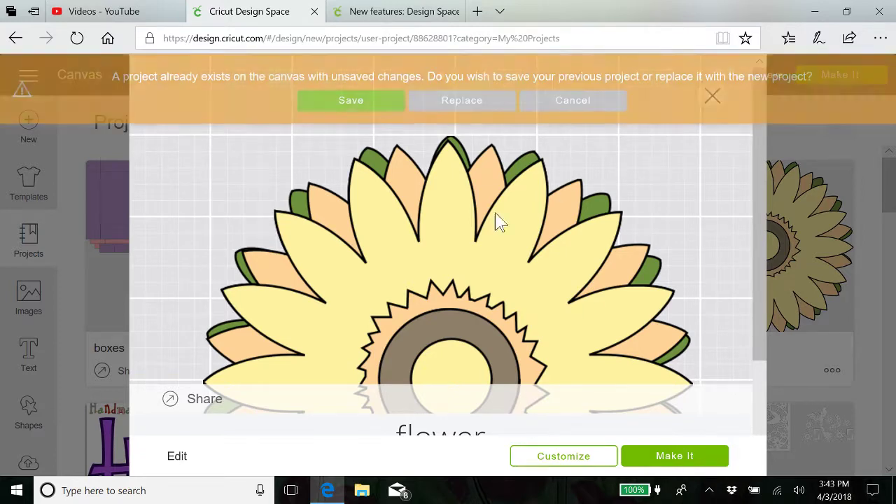
{"action": "left_click", "coordinate": [467, 102]}
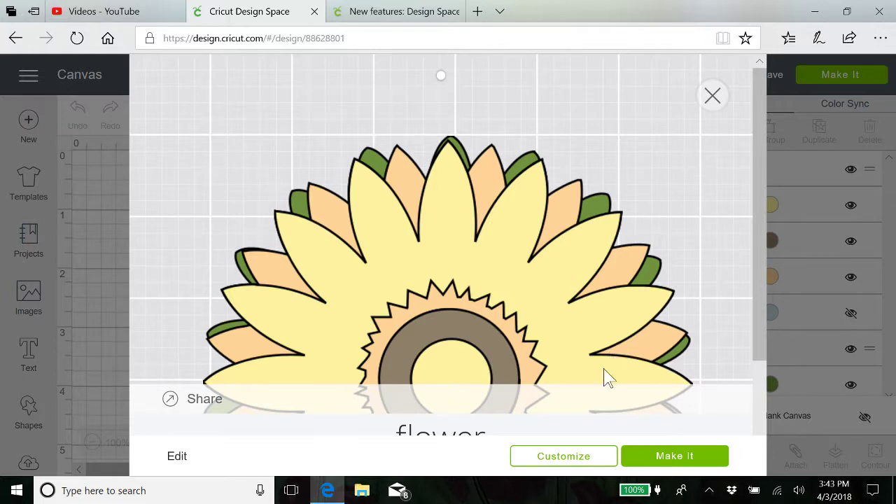
- Load the flower project onto the canvas, then favorite the Floral Card in All Categories projects
{"action": "left_click", "coordinate": [563, 456]}
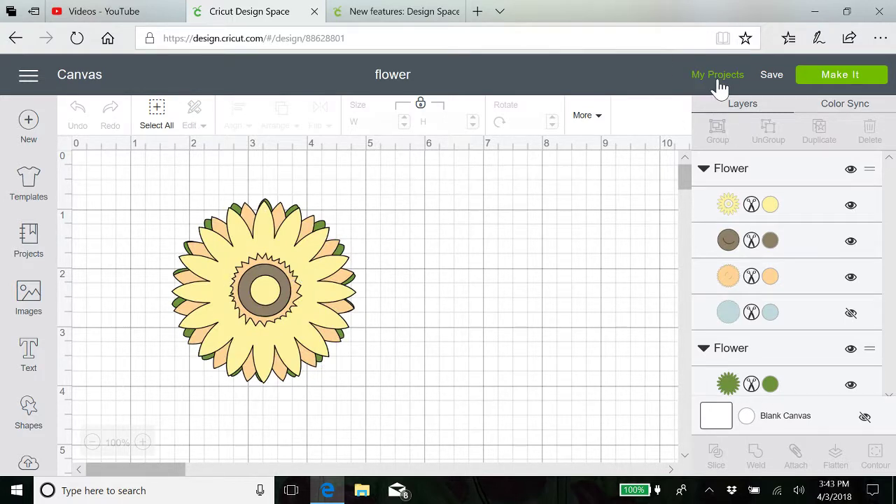
{"action": "left_click", "coordinate": [30, 242]}
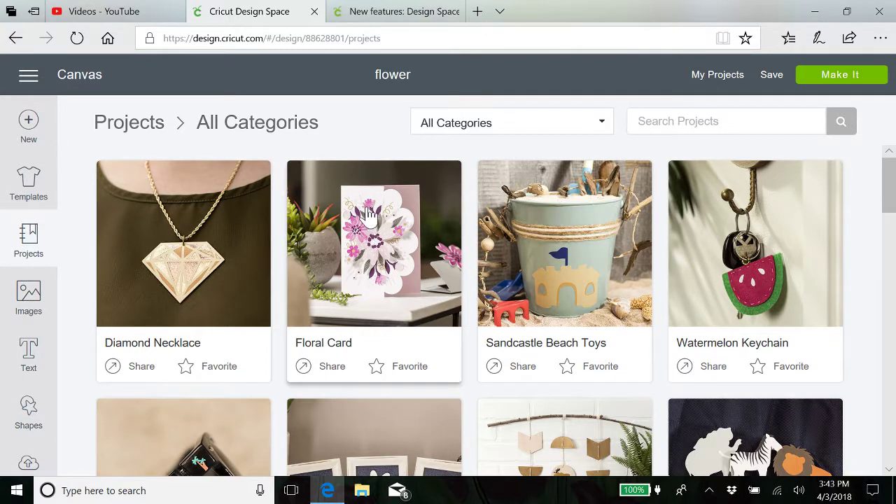
{"action": "left_click", "coordinate": [377, 369]}
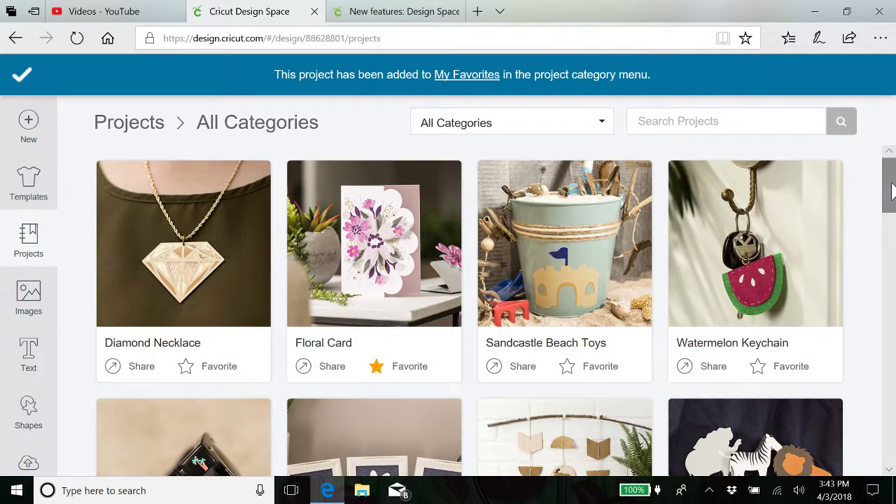
{"action": "mouse_move", "coordinate": [888, 195]}
{"action": "left_mouse_down"}
{"action": "mouse_move", "coordinate": [889, 230]}
{"action": "mouse_move", "coordinate": [891, 189]}
{"action": "left_mouse_up"}
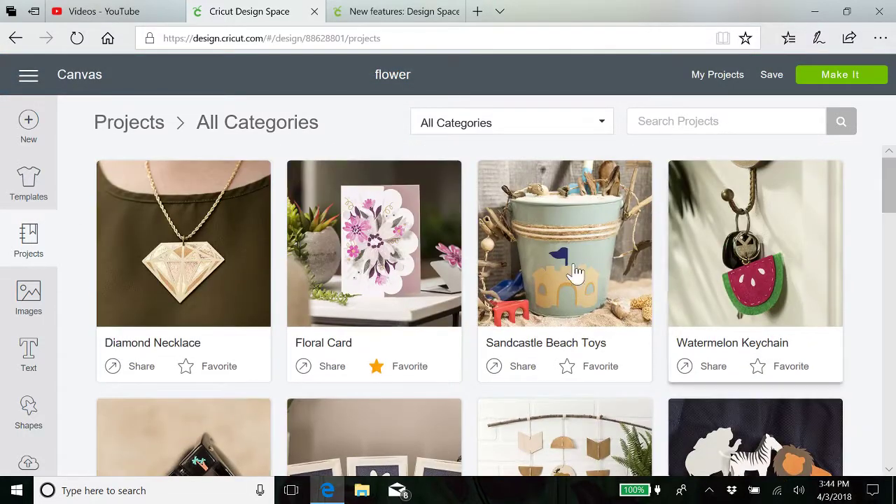
- Open the Floral Card's details and scroll through its $3.96 price, description and materials
{"action": "left_click", "coordinate": [383, 248]}
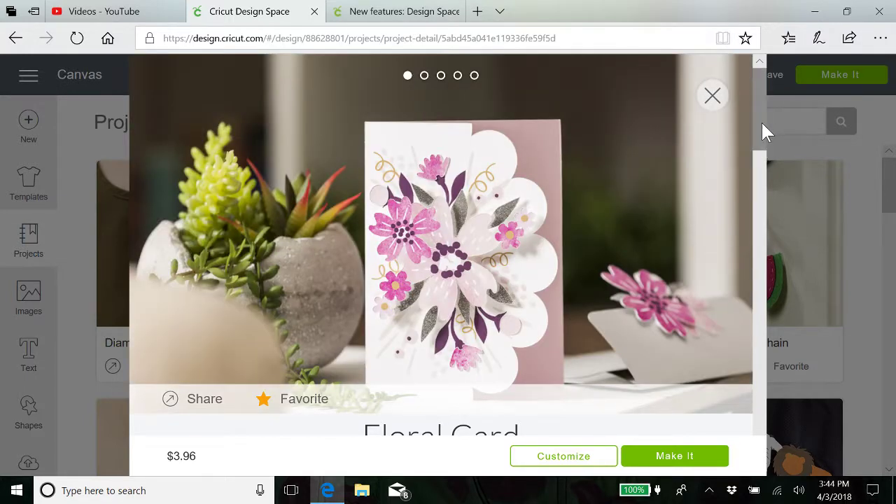
{"action": "left_click_drag", "start_coordinate": [761, 121], "coordinate": [757, 195]}
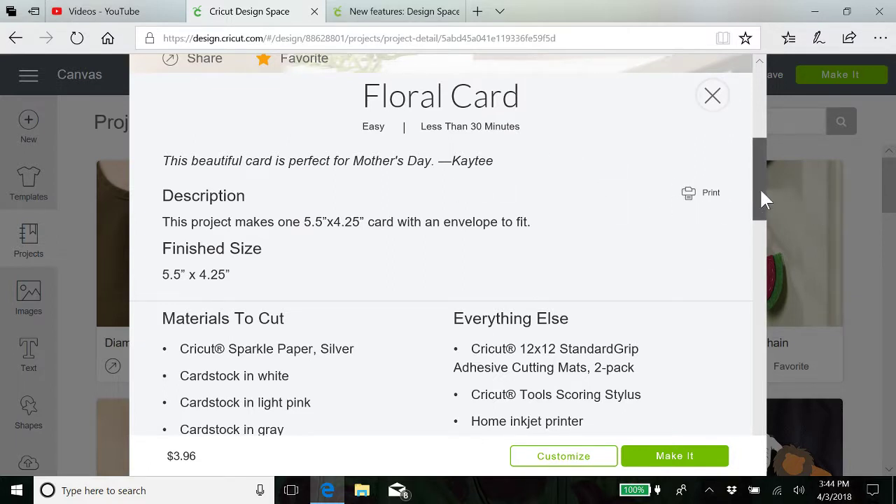
{"action": "left_click_drag", "start_coordinate": [762, 192], "coordinate": [771, 73]}
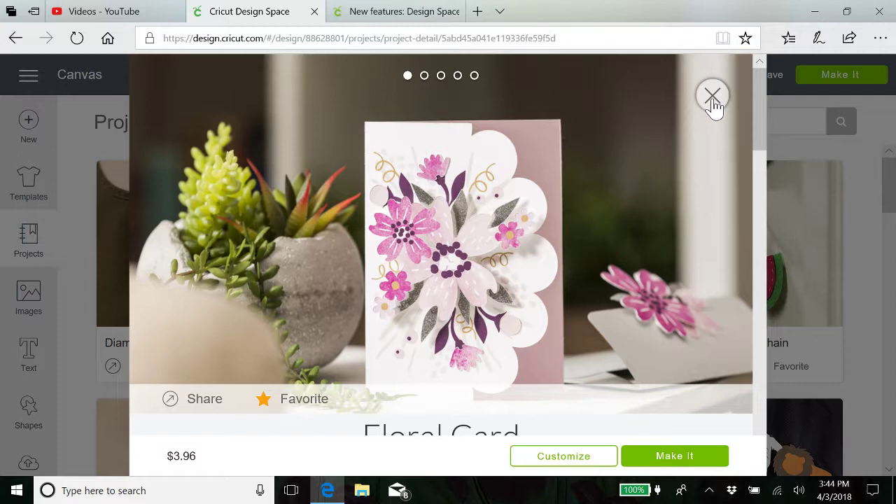
- Share the Floral Card project to the Facebook timeline with Post to Facebook
{"action": "left_click", "coordinate": [173, 403]}
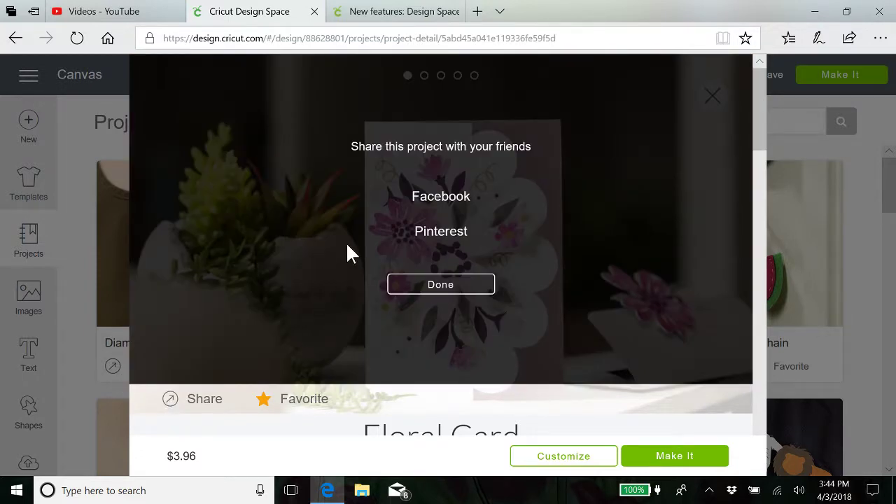
{"action": "left_click", "coordinate": [441, 197]}
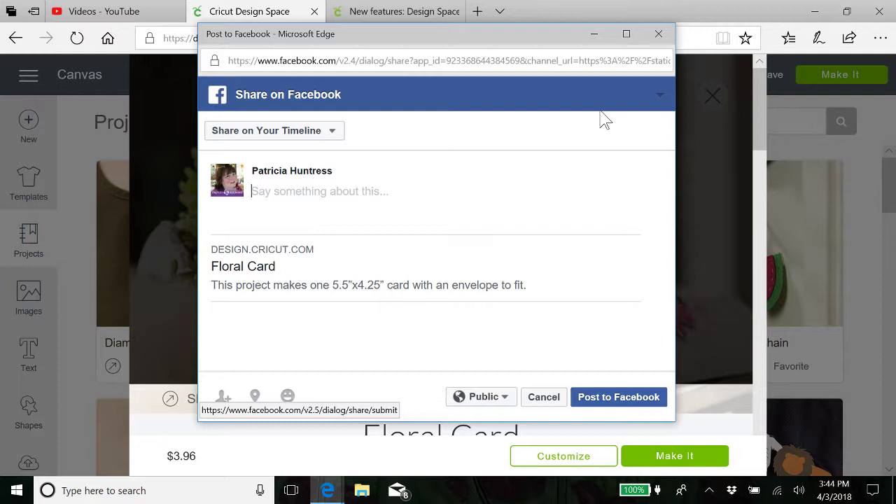
{"action": "left_click", "coordinate": [624, 397]}
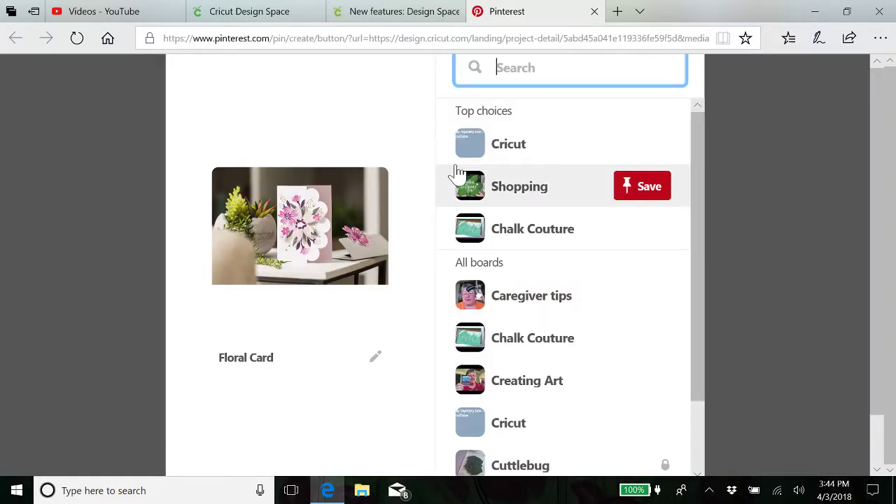
- Pin the Floral Card to the Cricut board on Pinterest and dismiss the Saved to Cricut confirmation
{"action": "left_click", "coordinate": [539, 152]}
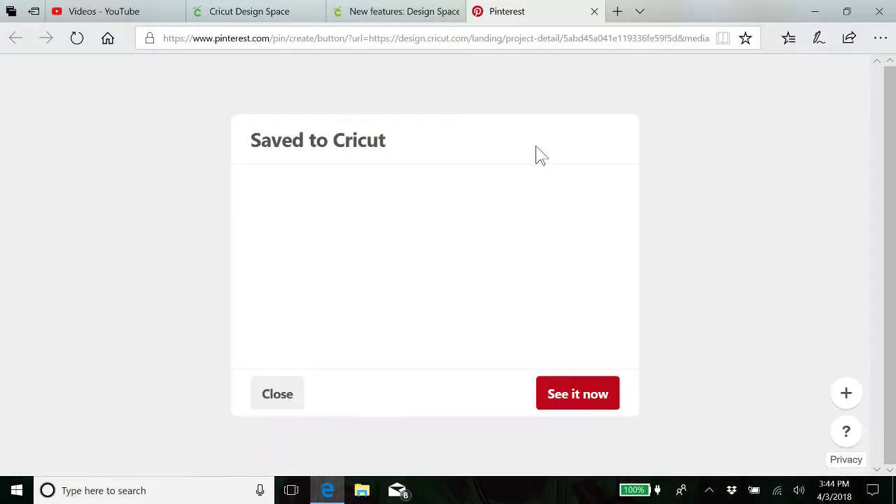
{"action": "left_click", "coordinate": [276, 380]}
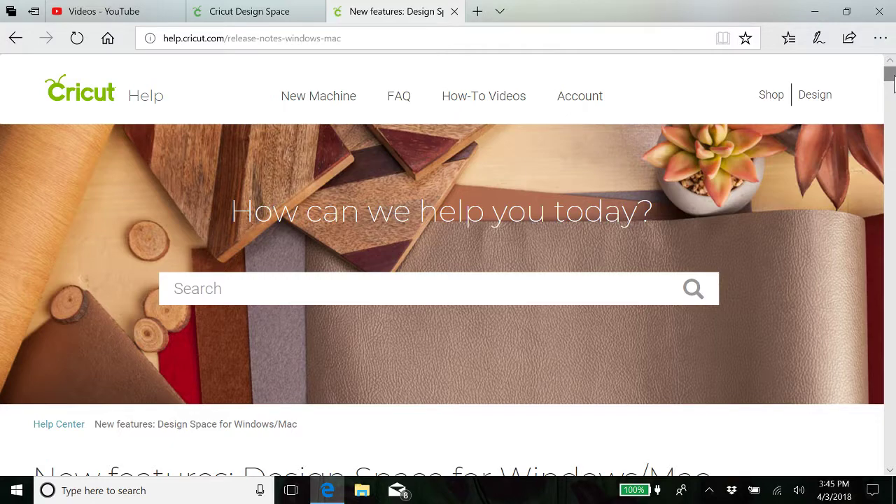
{"action": "left_click_drag", "start_coordinate": [892, 77], "coordinate": [892, 99]}
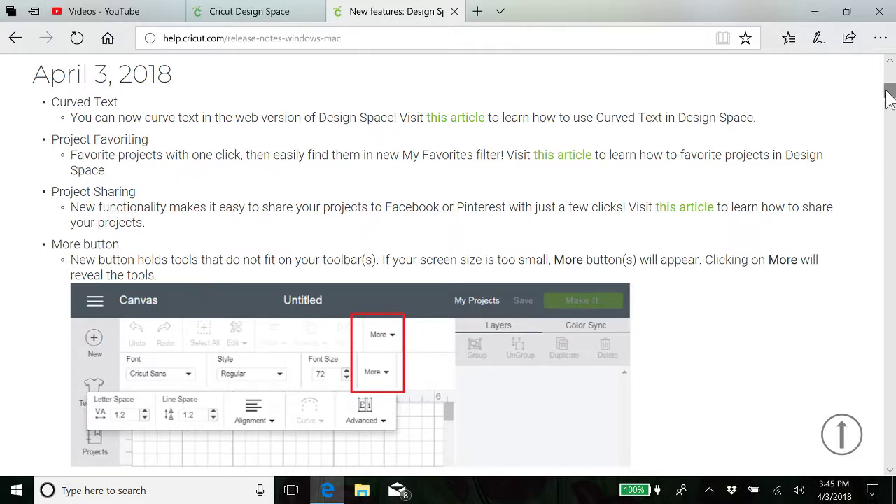
{"action": "left_click_drag", "start_coordinate": [889, 98], "coordinate": [889, 124]}
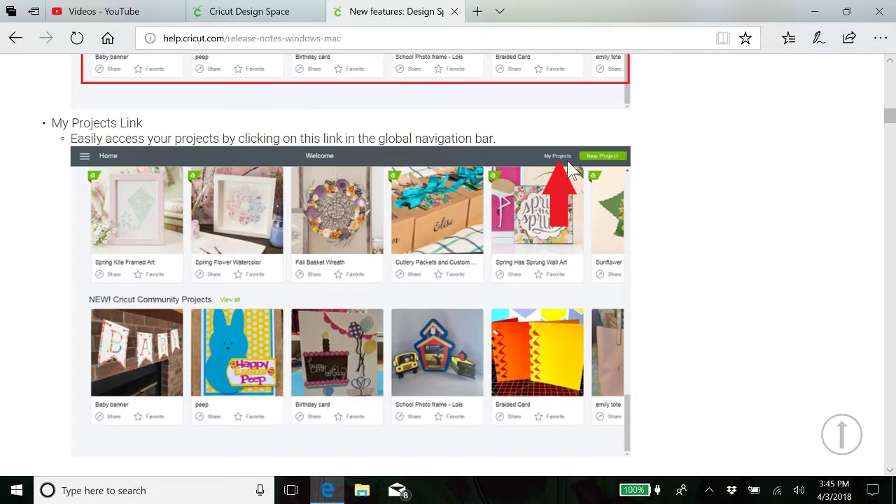
{"action": "left_click", "coordinate": [891, 122]}
{"action": "mouse_move", "coordinate": [890, 122]}
{"action": "left_mouse_down"}
{"action": "mouse_move", "coordinate": [890, 133]}
{"action": "mouse_move", "coordinate": [890, 125]}
{"action": "left_mouse_up"}
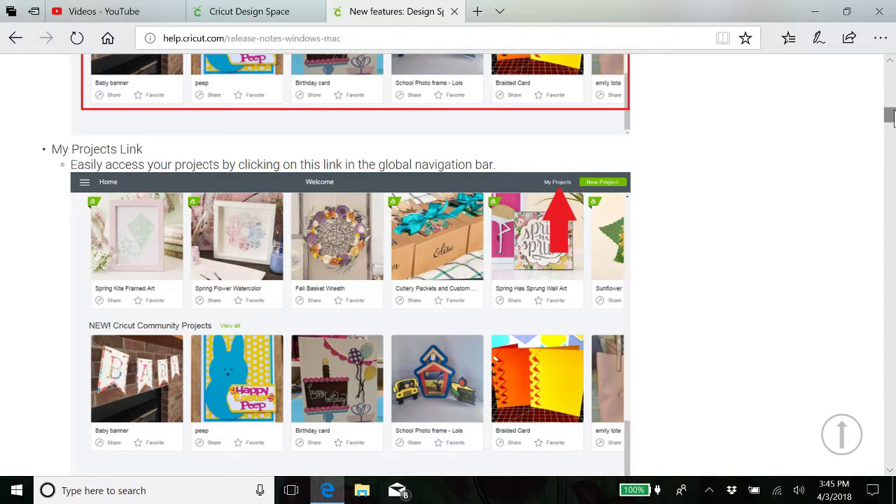
{"action": "left_click_drag", "start_coordinate": [889, 116], "coordinate": [891, 77]}
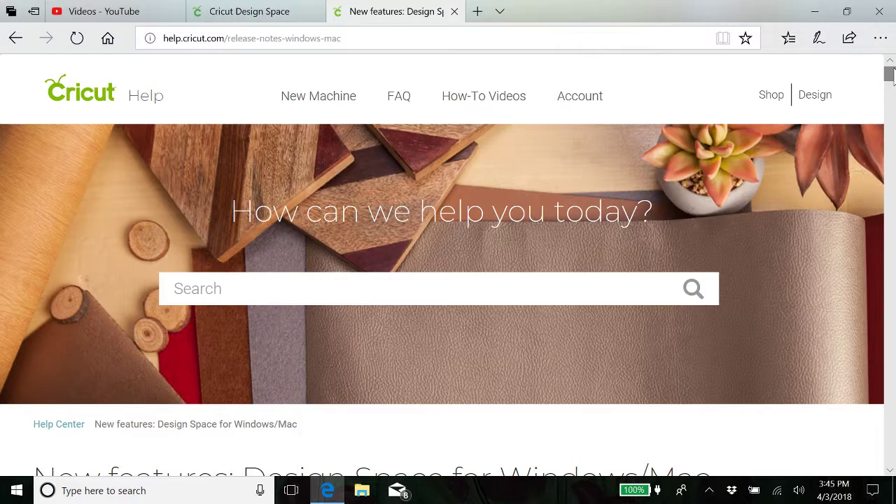
{"action": "left_click_drag", "start_coordinate": [891, 75], "coordinate": [891, 103]}
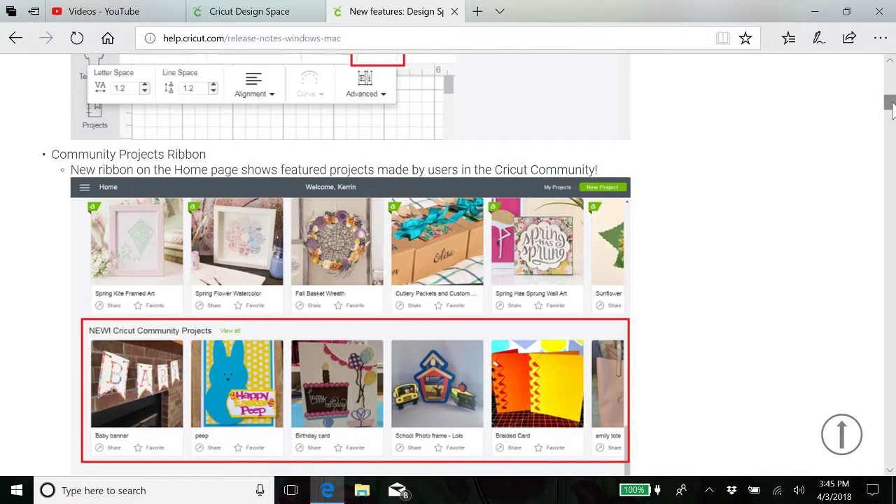
{"action": "left_click_drag", "start_coordinate": [892, 106], "coordinate": [893, 76]}
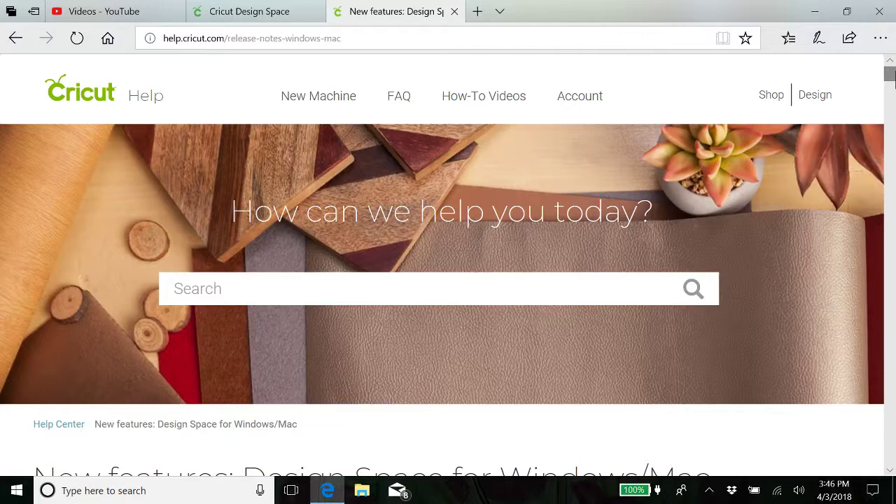